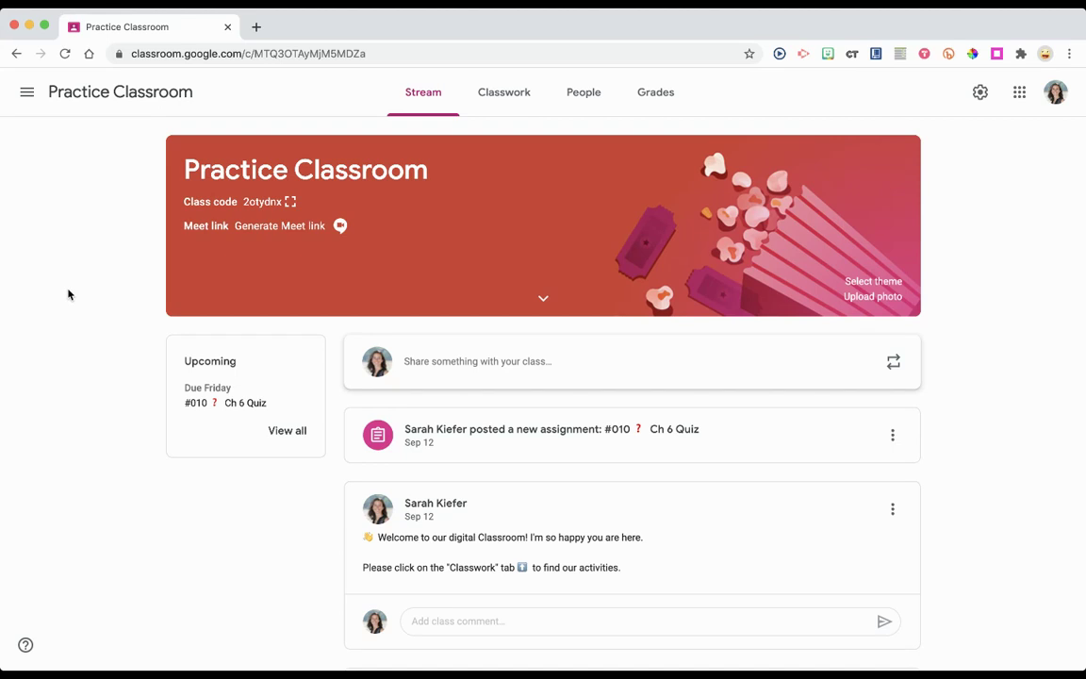
Go to the class's Classwork page and open the Create menu.
{"action": "left_click", "coordinate": [485, 98]}
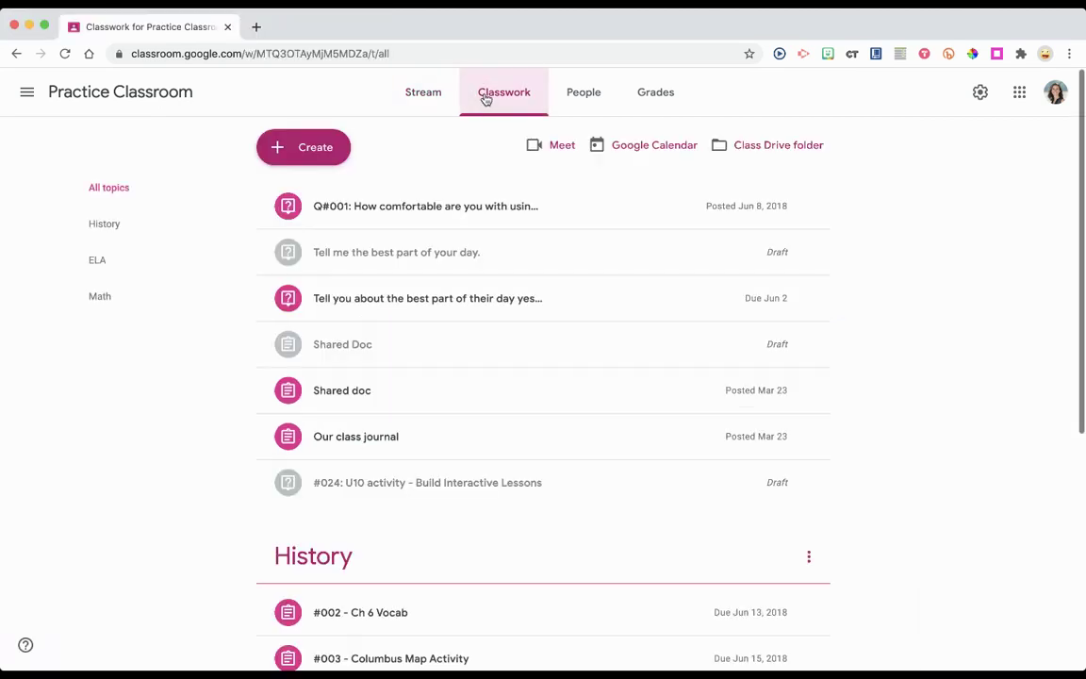
{"action": "left_click", "coordinate": [318, 151]}
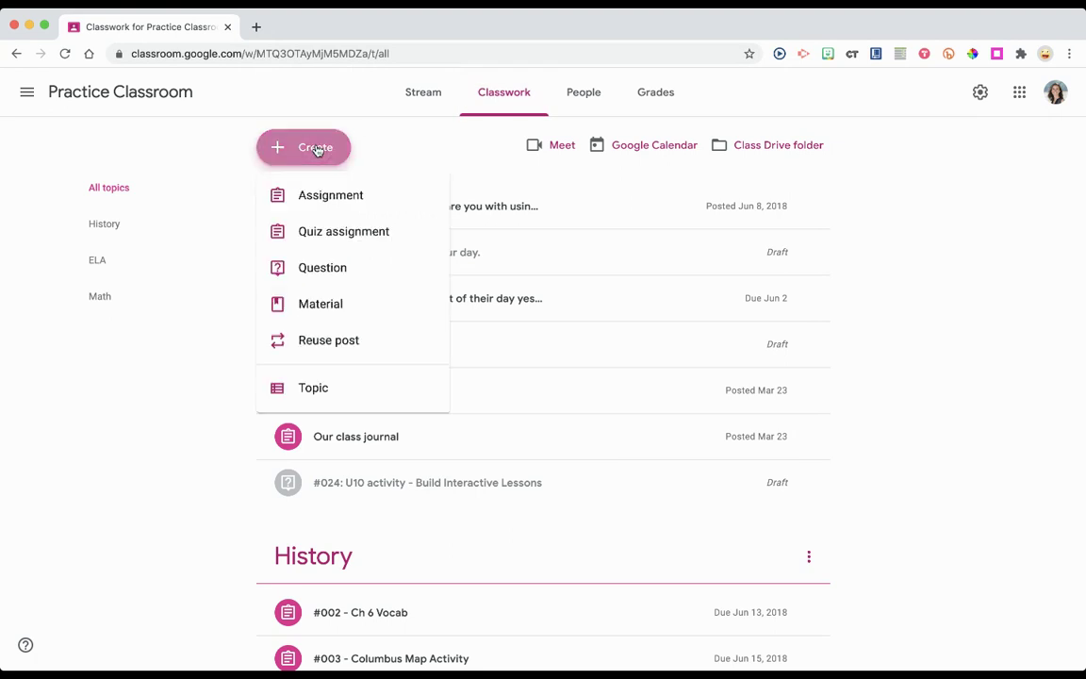
Create an assignment titled '#011 Tech Project - learning about Sheets', correcting a typo along the way.
{"action": "left_click", "coordinate": [358, 196]}
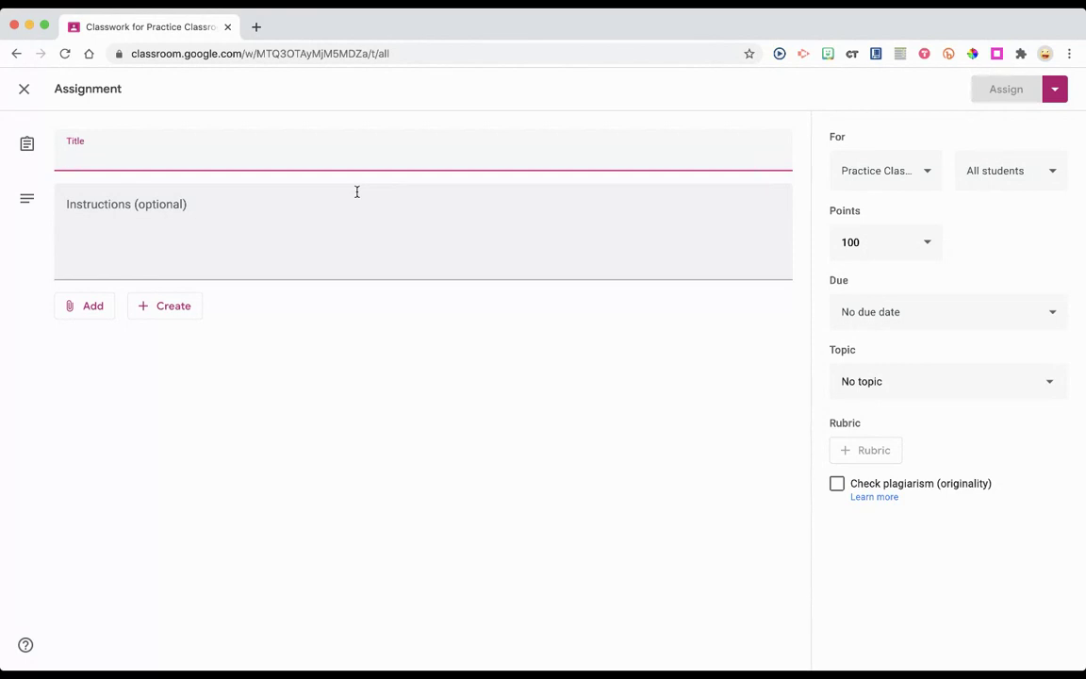
{"action": "type", "text": "#011"}
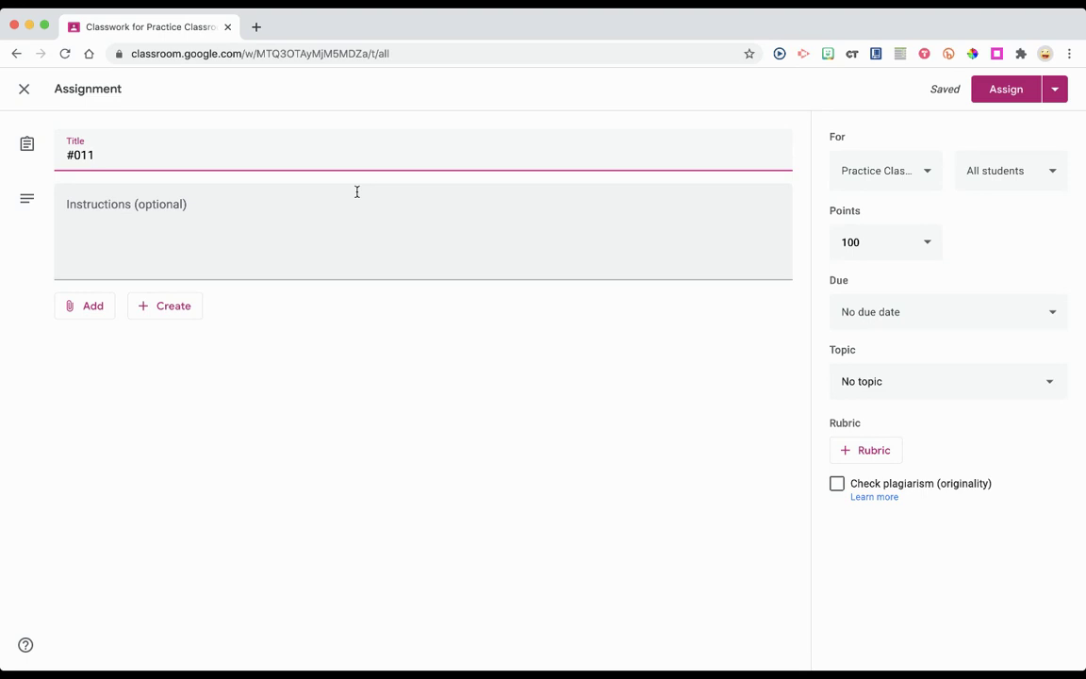
{"action": "type", "text": "Tech Proge"}
{"action": "key", "text": "BackSpace"}
{"action": "key", "text": "BackSpace"}
{"action": "type", "text": "ject - "}
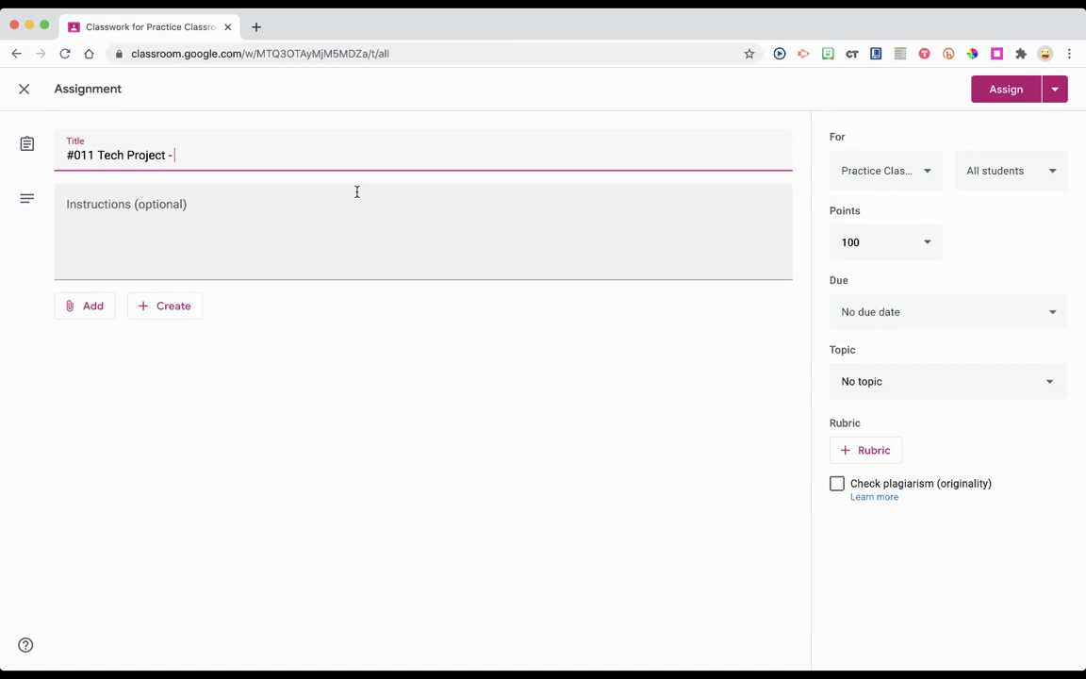
{"action": "type", "text": "learning about Sh"}
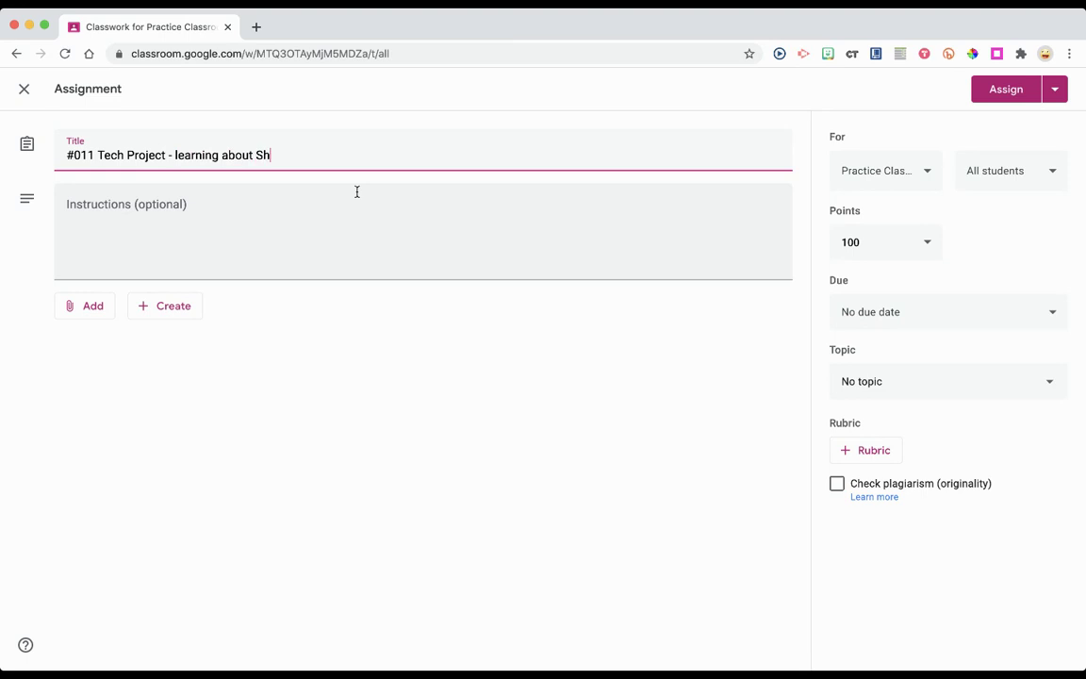
{"action": "type", "text": "eets"}
{"action": "left_click", "coordinate": [323, 217]}
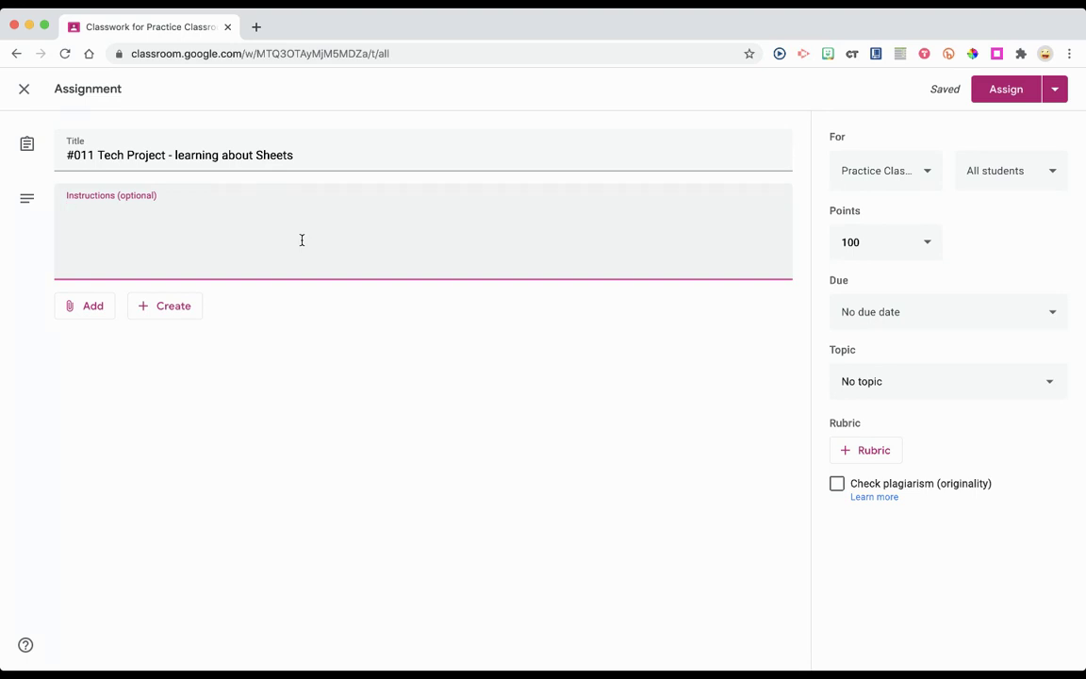
Attach the 'Conditional Formatting in Sheets' spreadsheet from Google Drive's Last Week files.
{"action": "left_click", "coordinate": [83, 311]}
{"action": "left_click", "coordinate": [100, 337]}
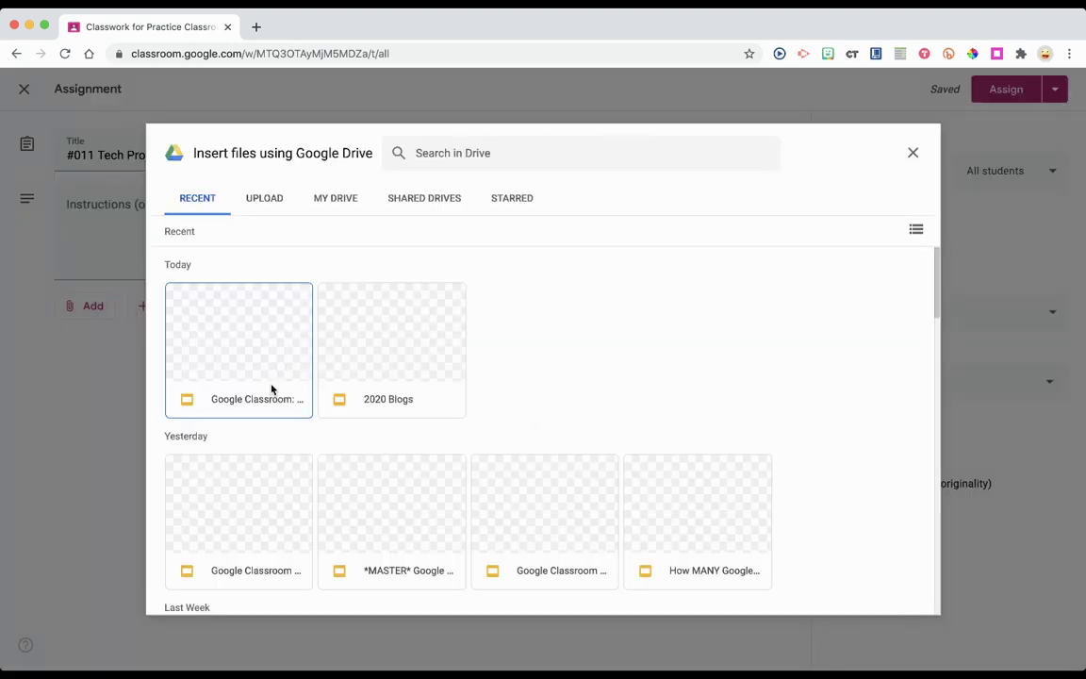
{"action": "scroll", "coordinate": [272, 389], "scroll_direction": "down", "scroll_amount": 3}
{"action": "left_click", "coordinate": [370, 426]}
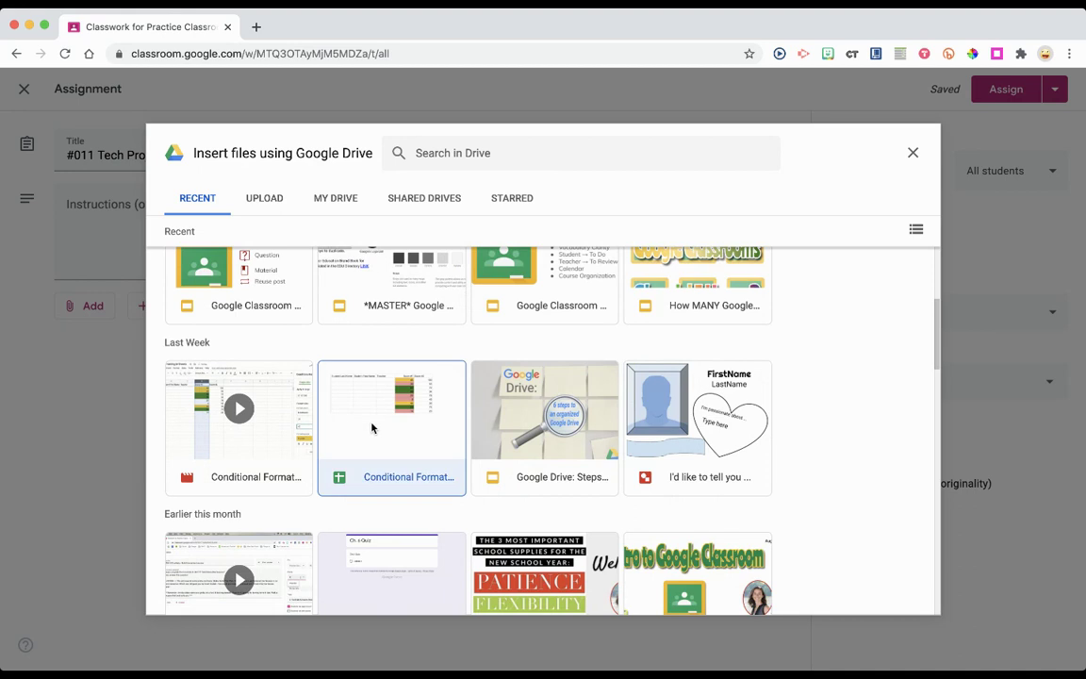
{"action": "left_click", "coordinate": [894, 598]}
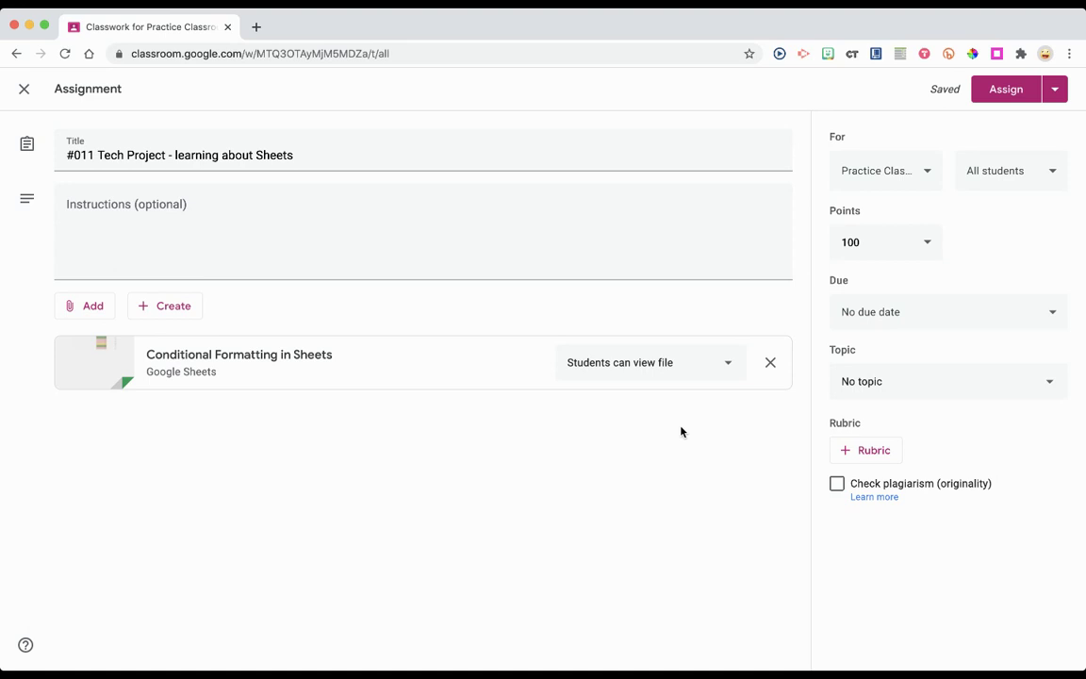
Change the attached sheet from 'Students can view file' to 'Make a copy for each student'.
{"action": "left_click", "coordinate": [728, 366]}
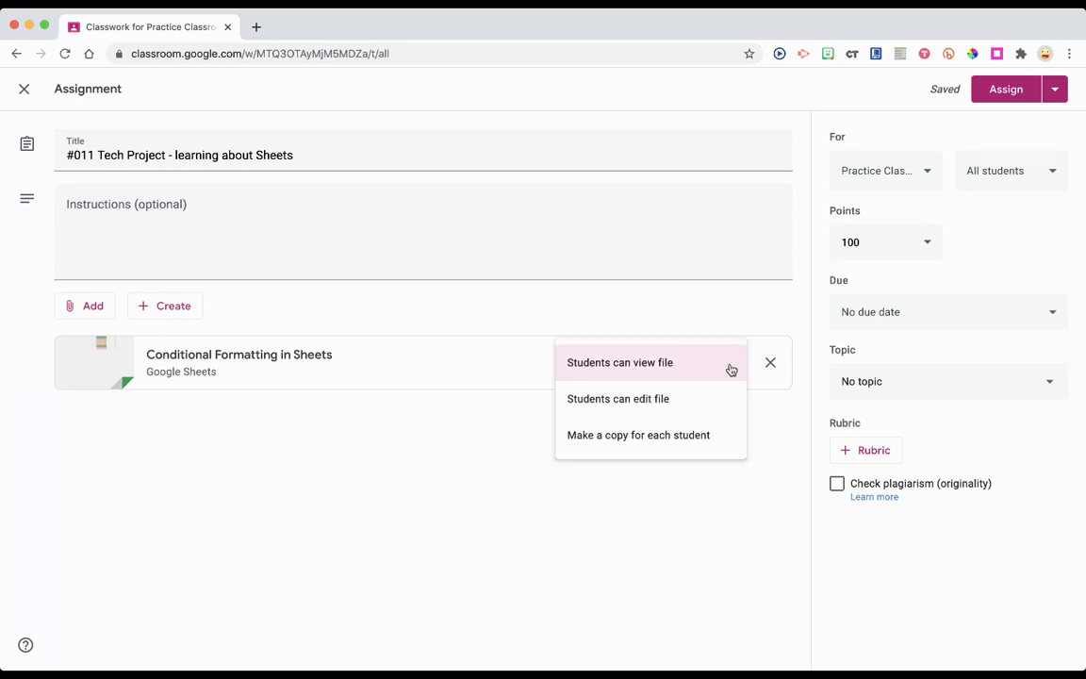
{"action": "left_click", "coordinate": [676, 447]}
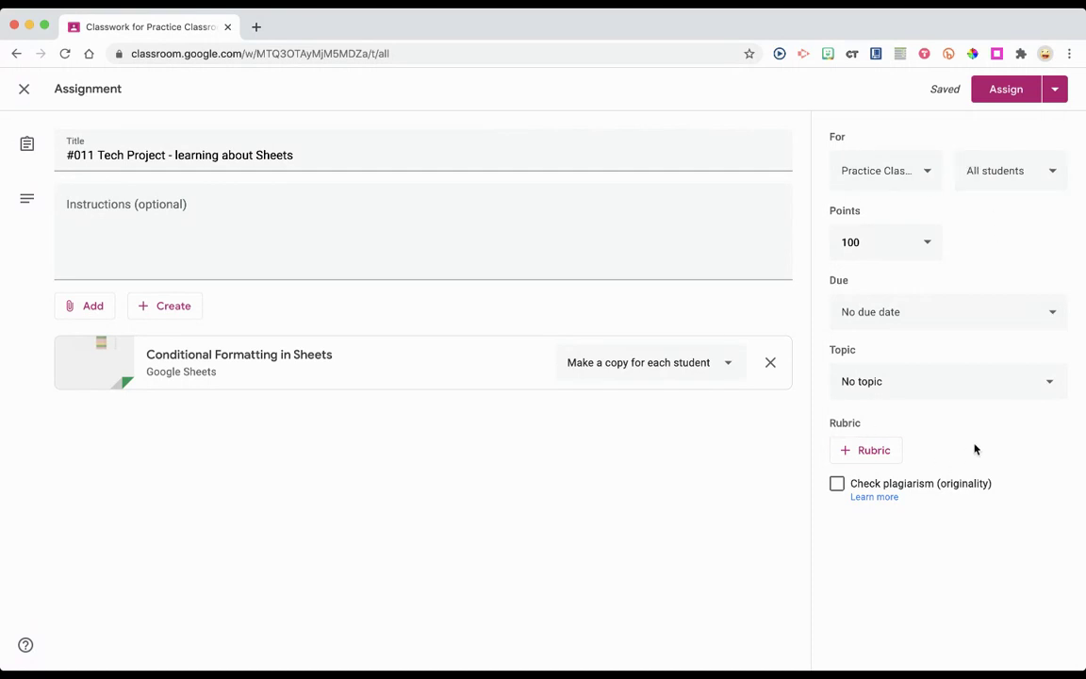
Keep the assignment for the practice class only, with all students included.
{"action": "left_click", "coordinate": [926, 174]}
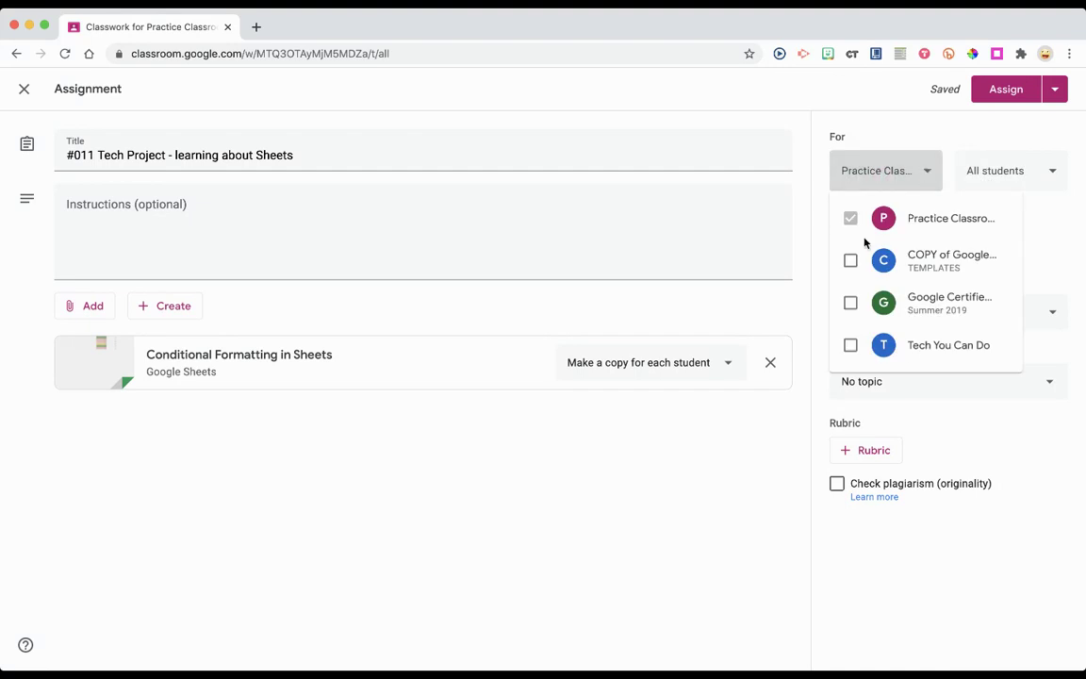
{"action": "left_click", "coordinate": [850, 346]}
{"action": "left_click", "coordinate": [849, 347]}
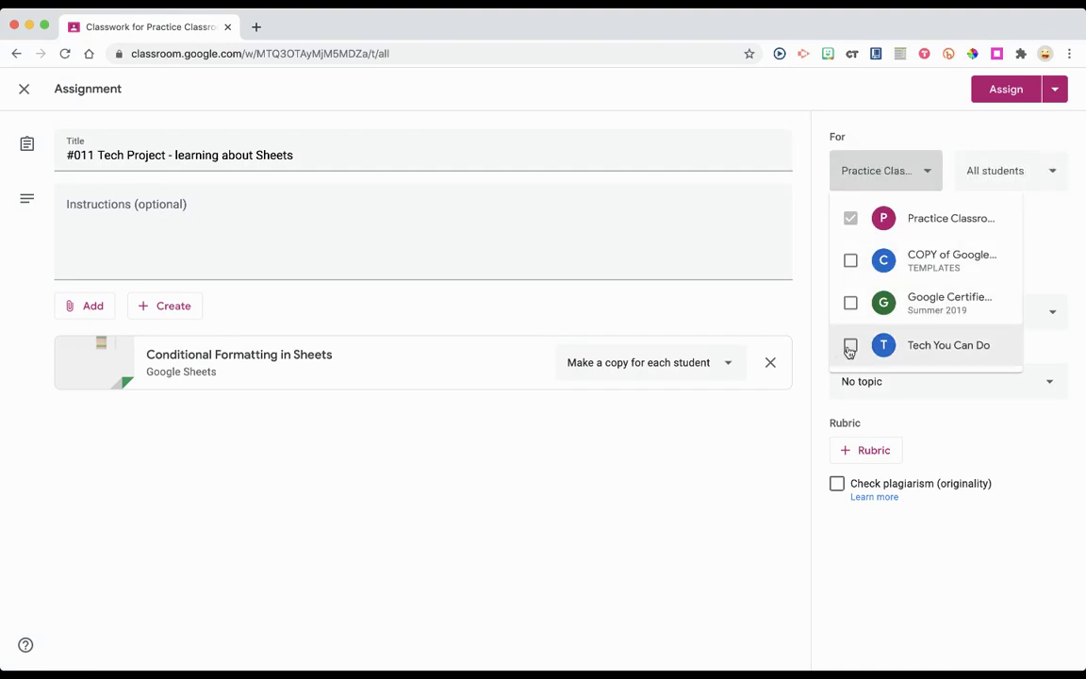
{"action": "left_click", "coordinate": [849, 347]}
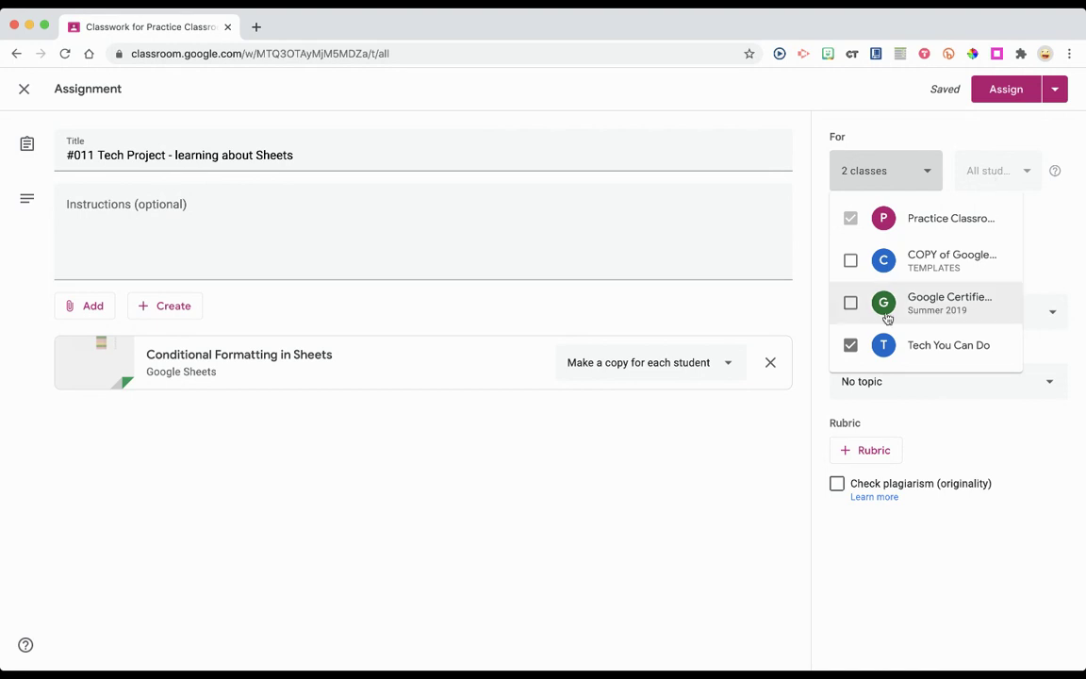
{"action": "left_click", "coordinate": [850, 345]}
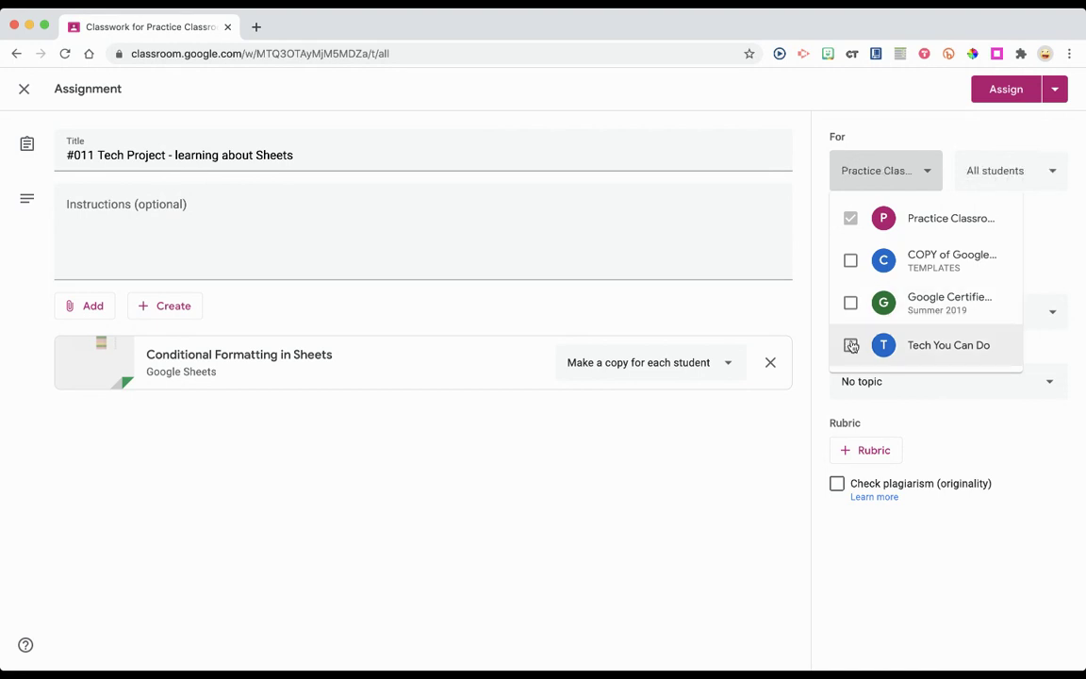
{"action": "left_click", "coordinate": [965, 139]}
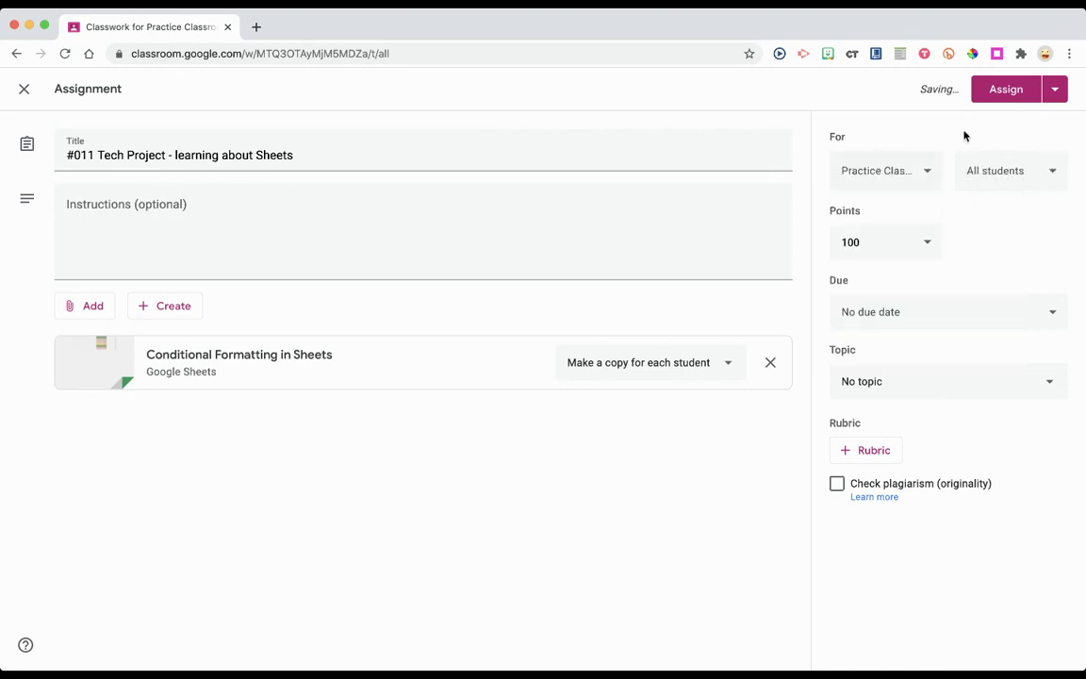
{"action": "left_click", "coordinate": [1056, 174]}
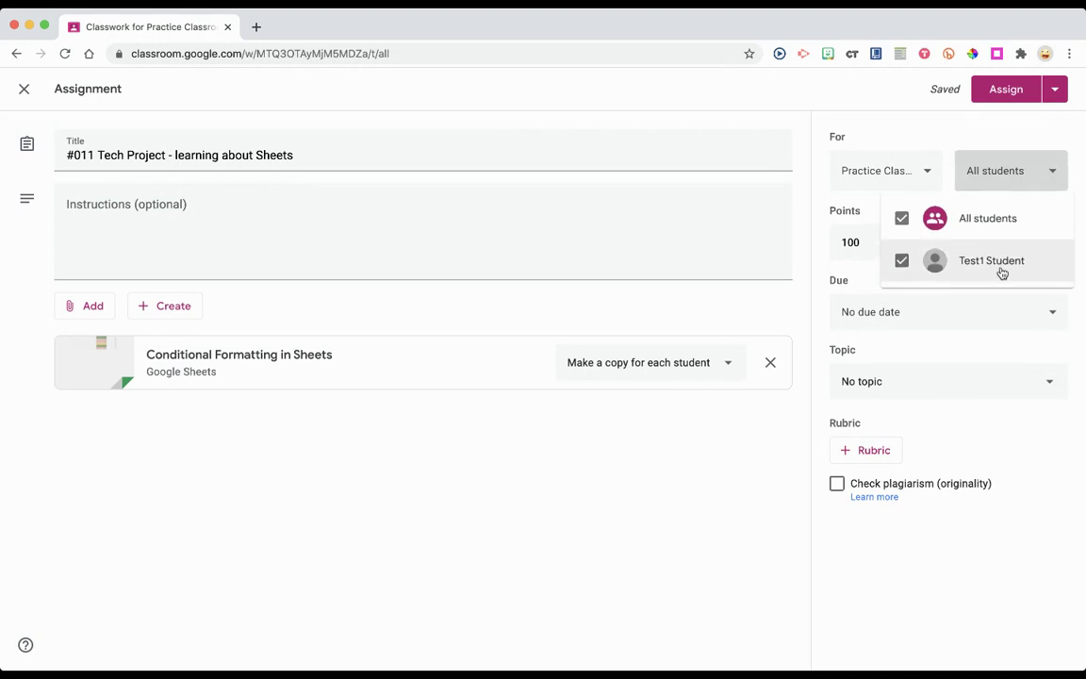
{"action": "left_click", "coordinate": [1033, 126]}
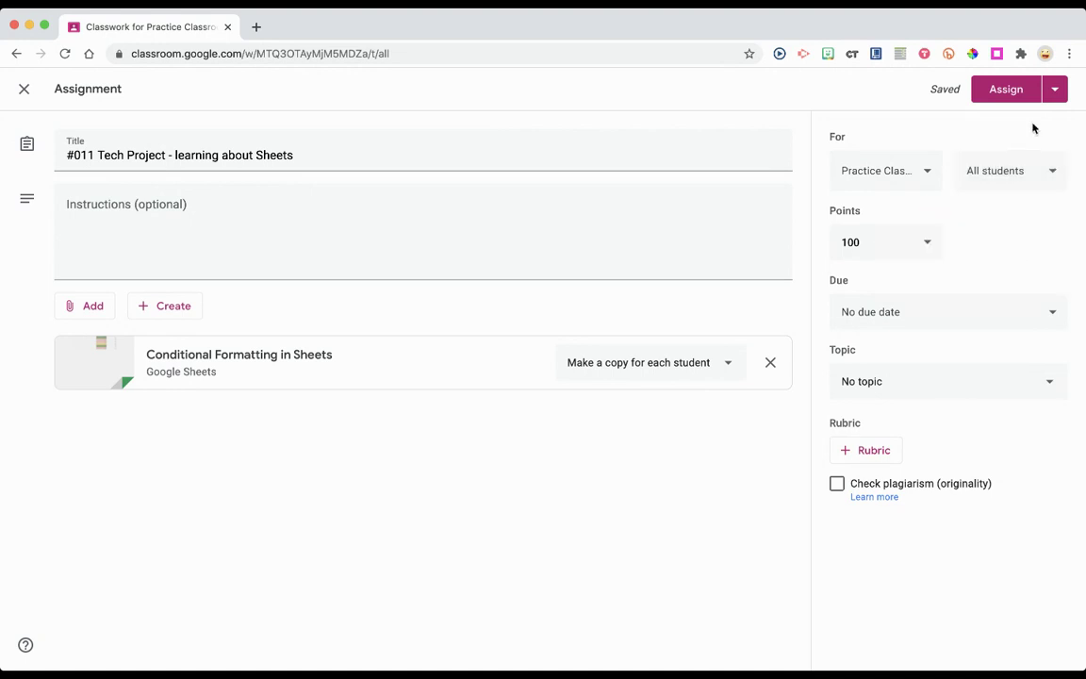
Keep 100 points and set the due date to tomorrow, Sep 21, 2020.
{"action": "left_click", "coordinate": [897, 245]}
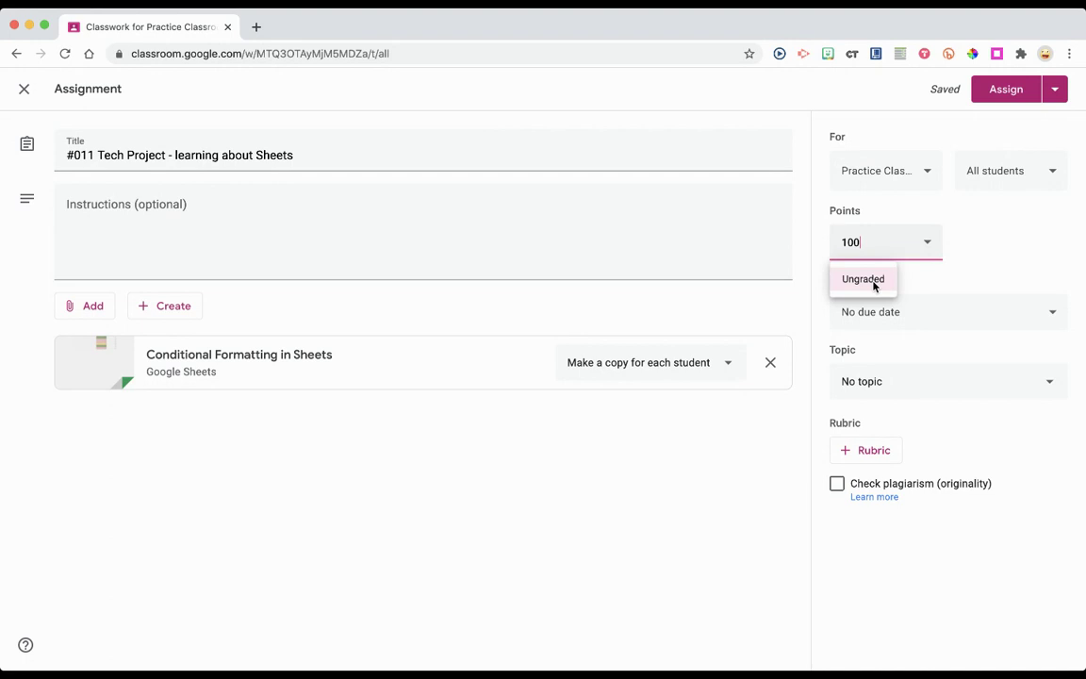
{"action": "left_click", "coordinate": [936, 280]}
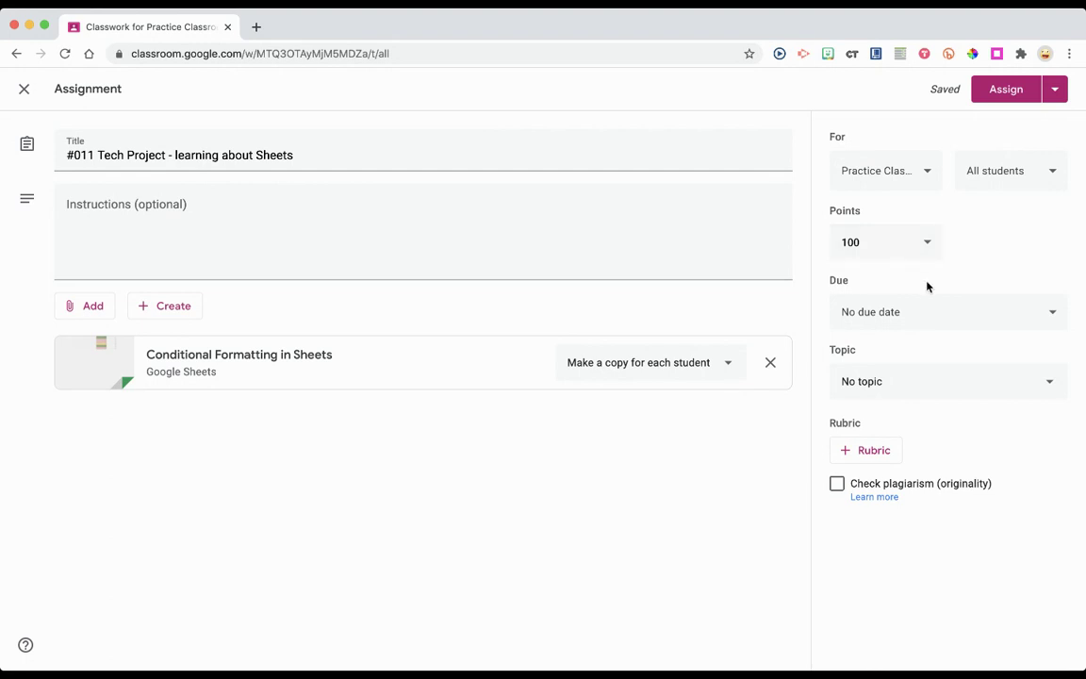
{"action": "left_click", "coordinate": [1054, 316]}
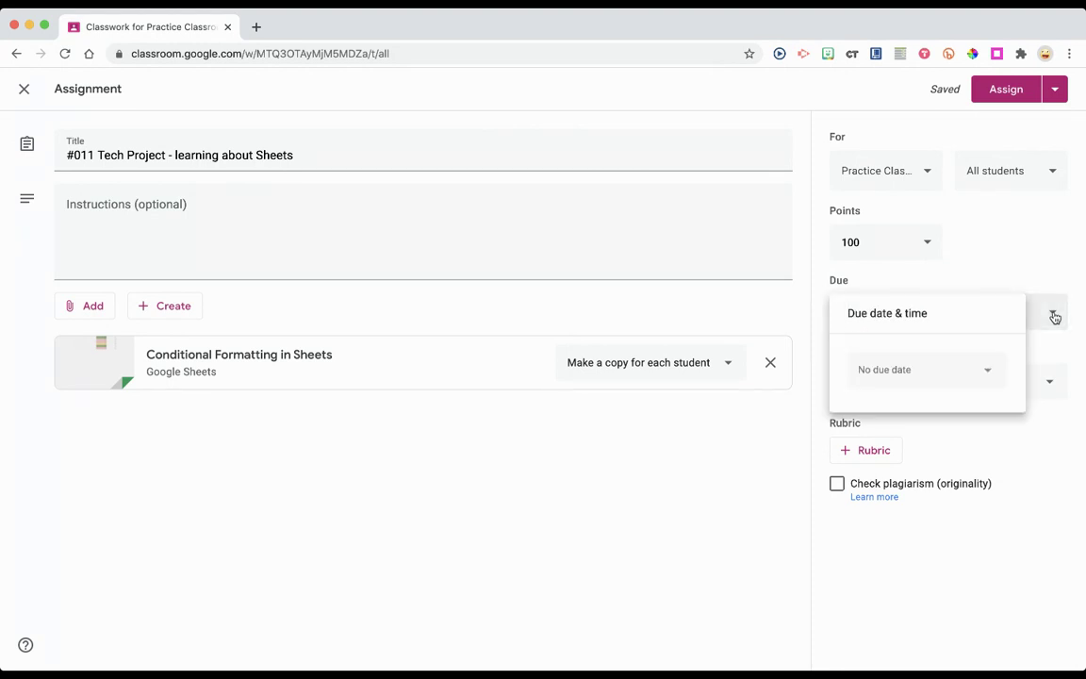
{"action": "left_click", "coordinate": [991, 370]}
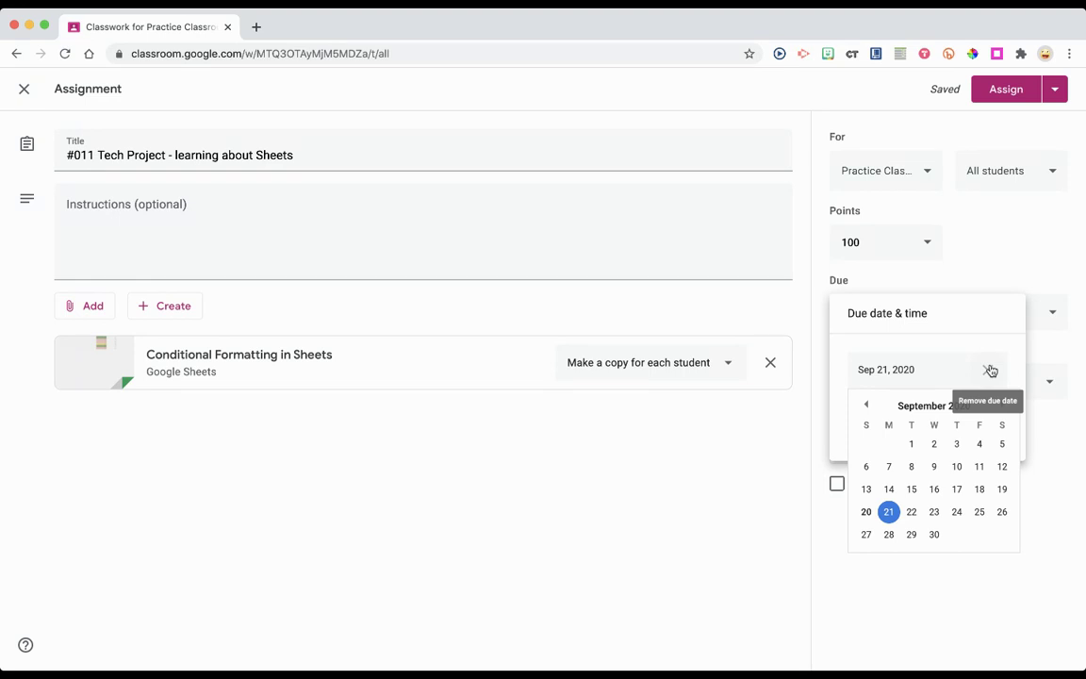
{"action": "left_click", "coordinate": [993, 272]}
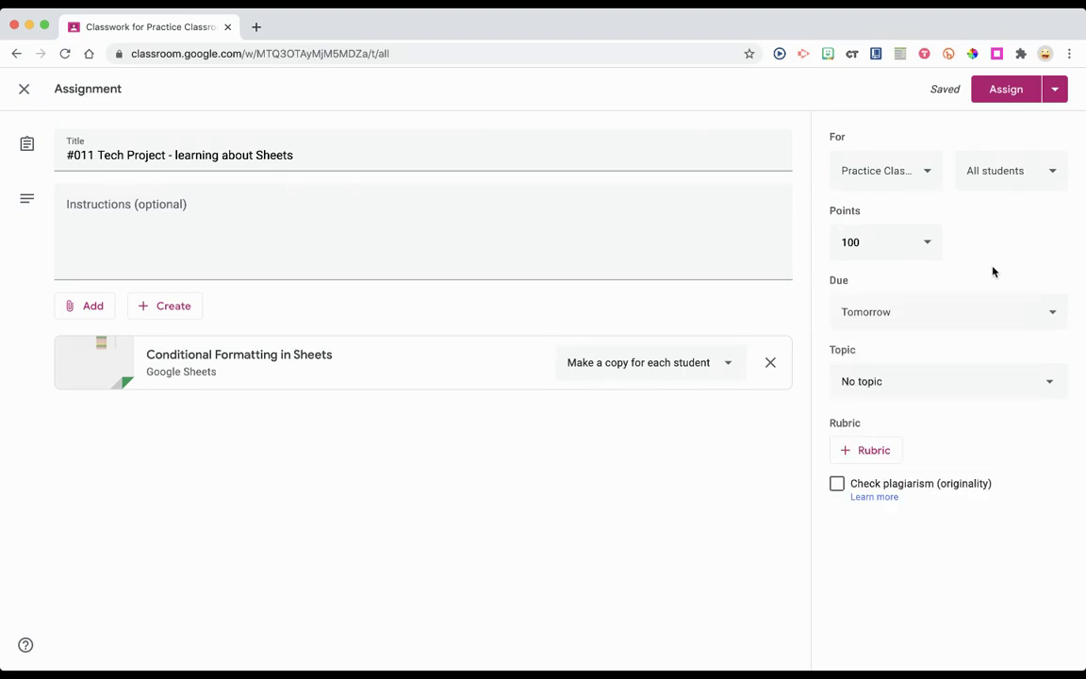
Put the assignment under the Math topic, then open the Assign dropdown.
{"action": "left_click", "coordinate": [971, 389]}
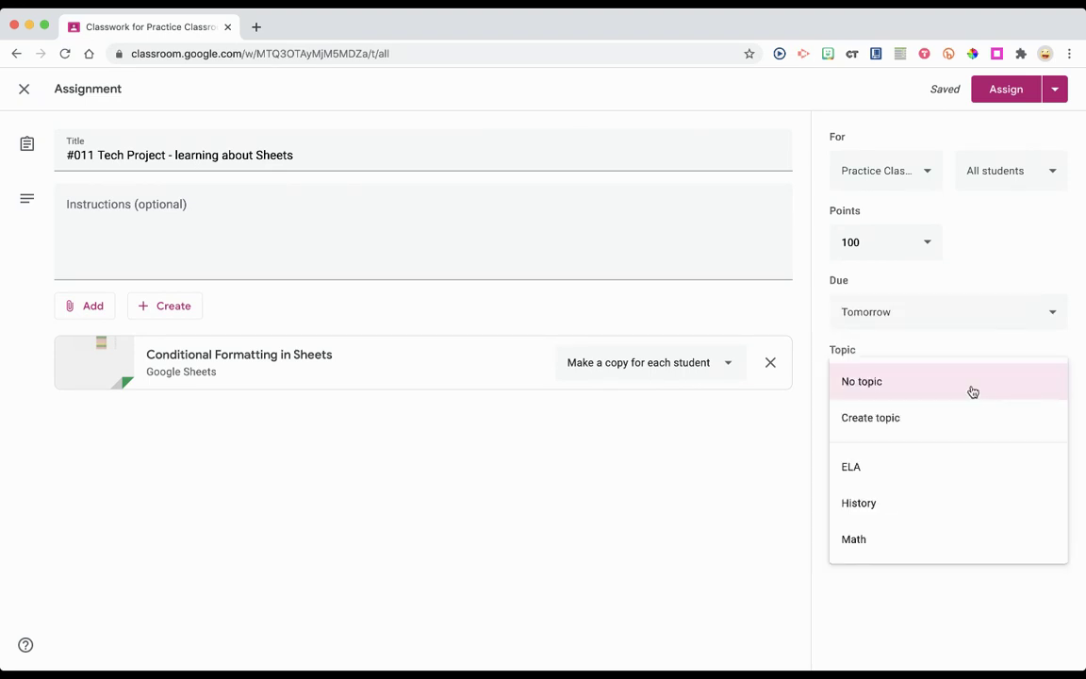
{"action": "left_click", "coordinate": [929, 537]}
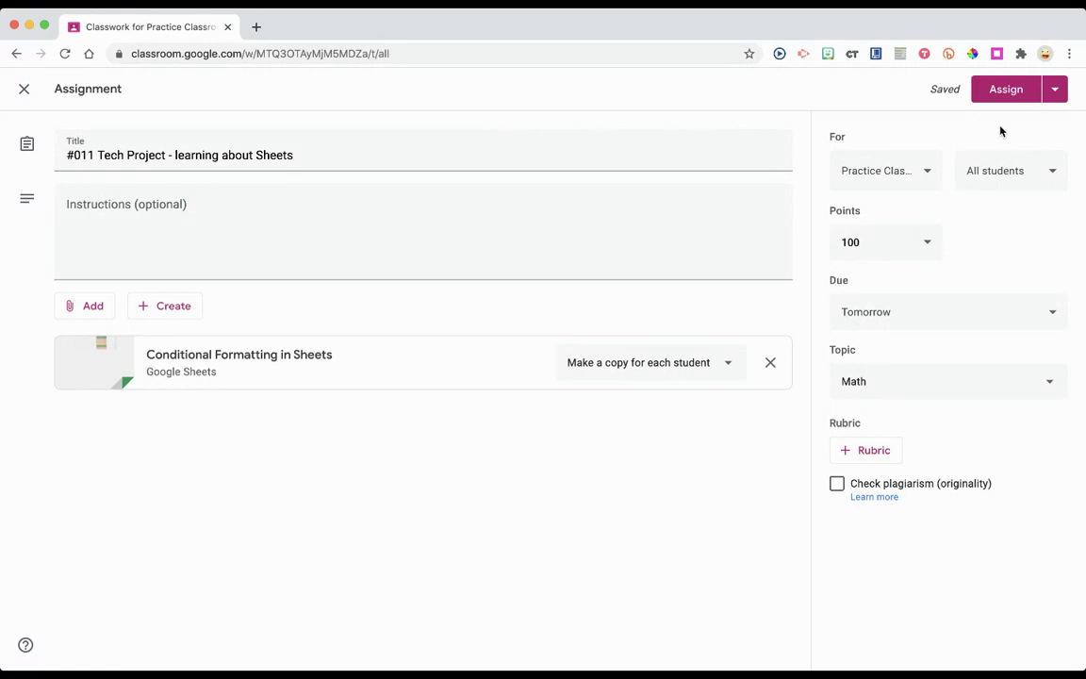
{"action": "left_click", "coordinate": [1061, 98]}
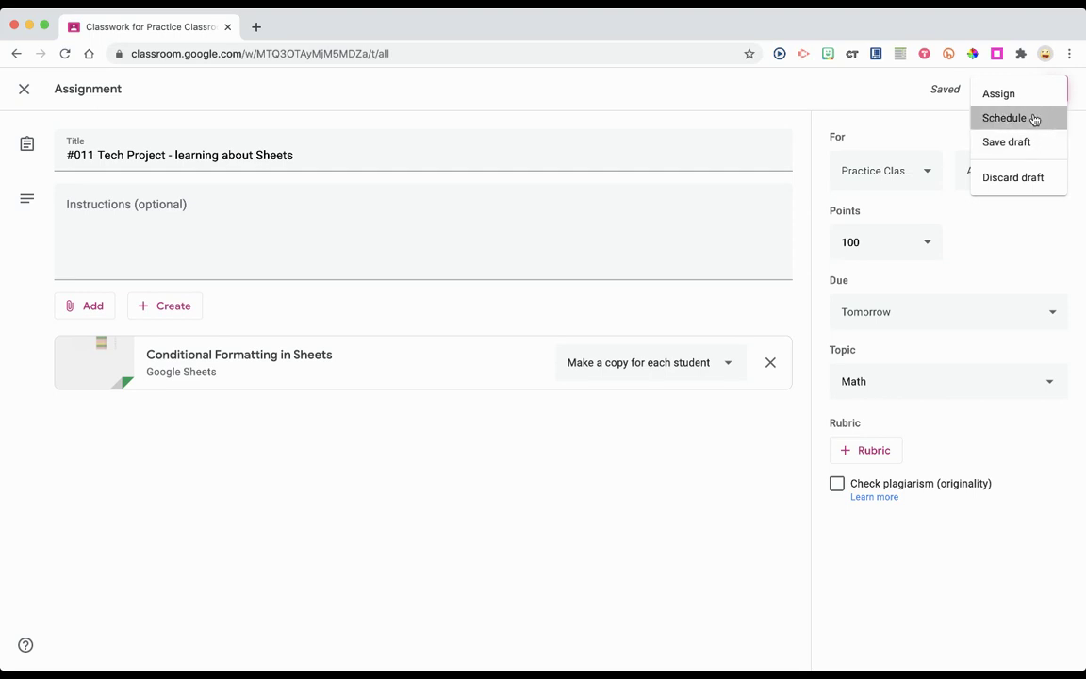
Try scheduling the assignment for Sep 23, 2020 at 1:15 PM.
{"action": "left_click", "coordinate": [1034, 118]}
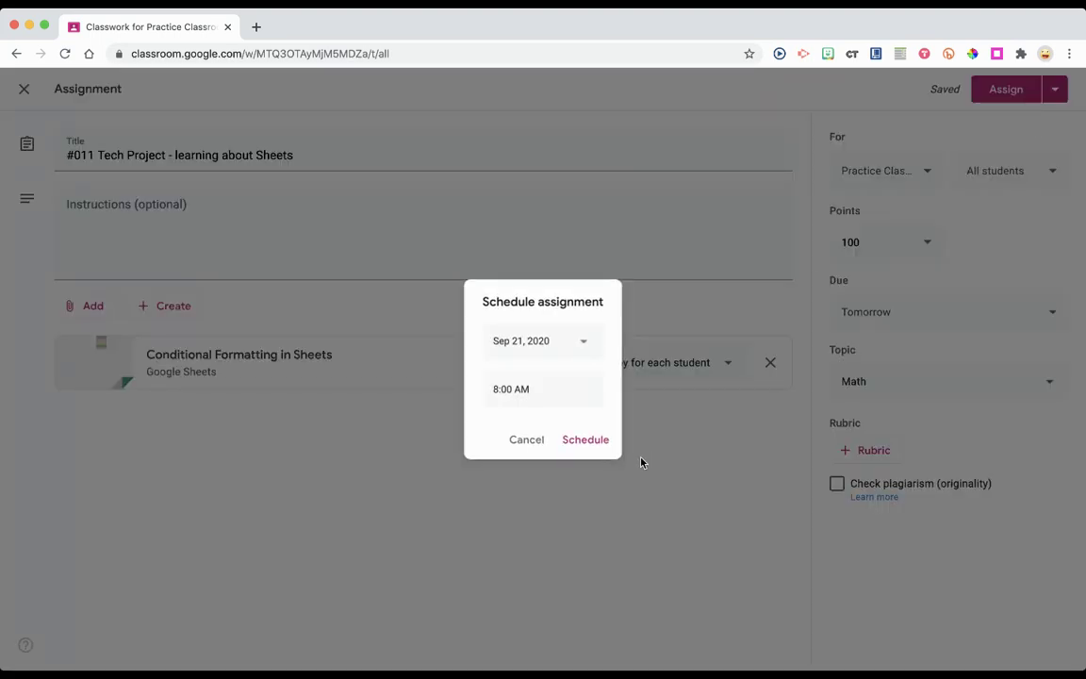
{"action": "left_click", "coordinate": [586, 345]}
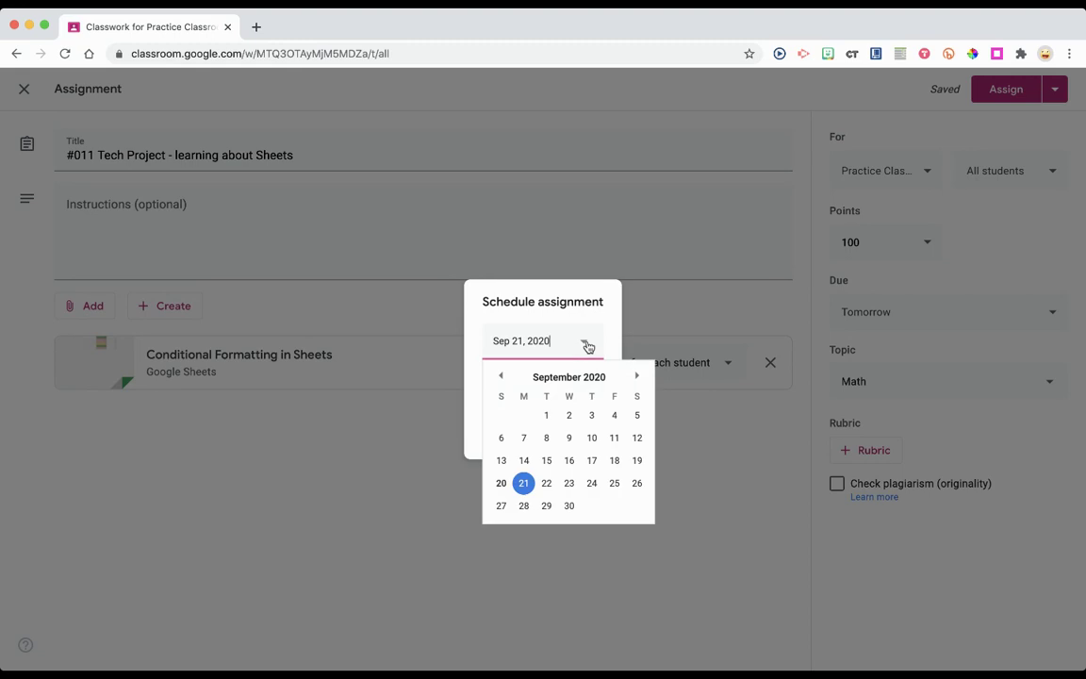
{"action": "left_click", "coordinate": [570, 485]}
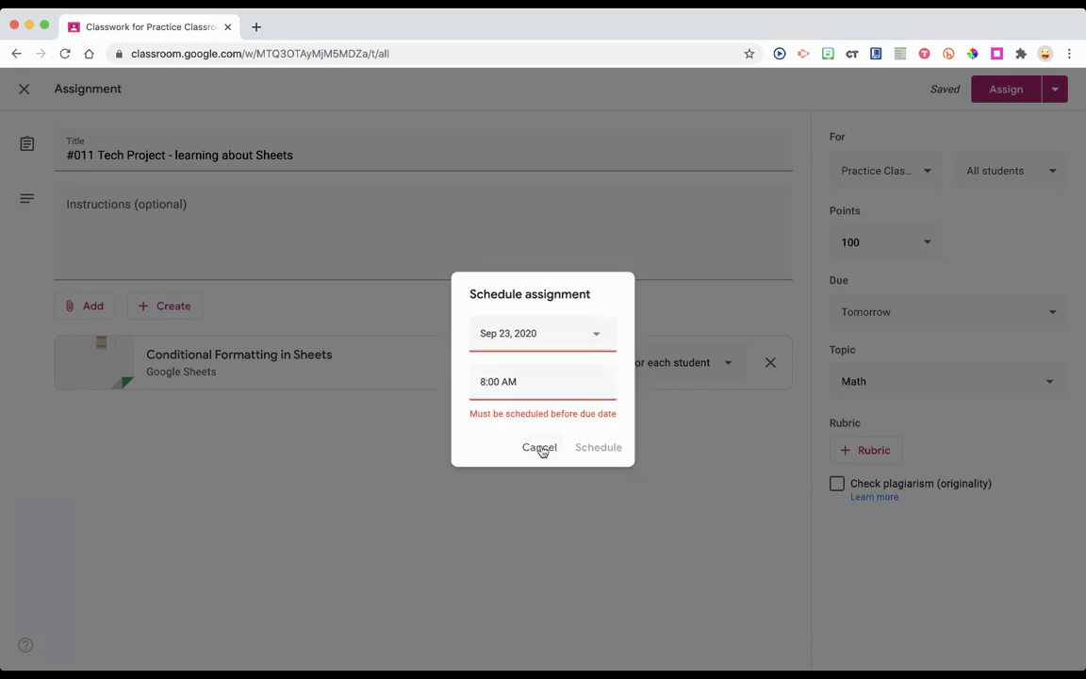
{"action": "left_click", "coordinate": [498, 381]}
{"action": "type", "text": "1:15 PM"}
Cancel the rejected schedule and move the due date to Fri, Sep 25, 2020.
{"action": "left_click", "coordinate": [528, 447]}
{"action": "left_click", "coordinate": [1043, 316]}
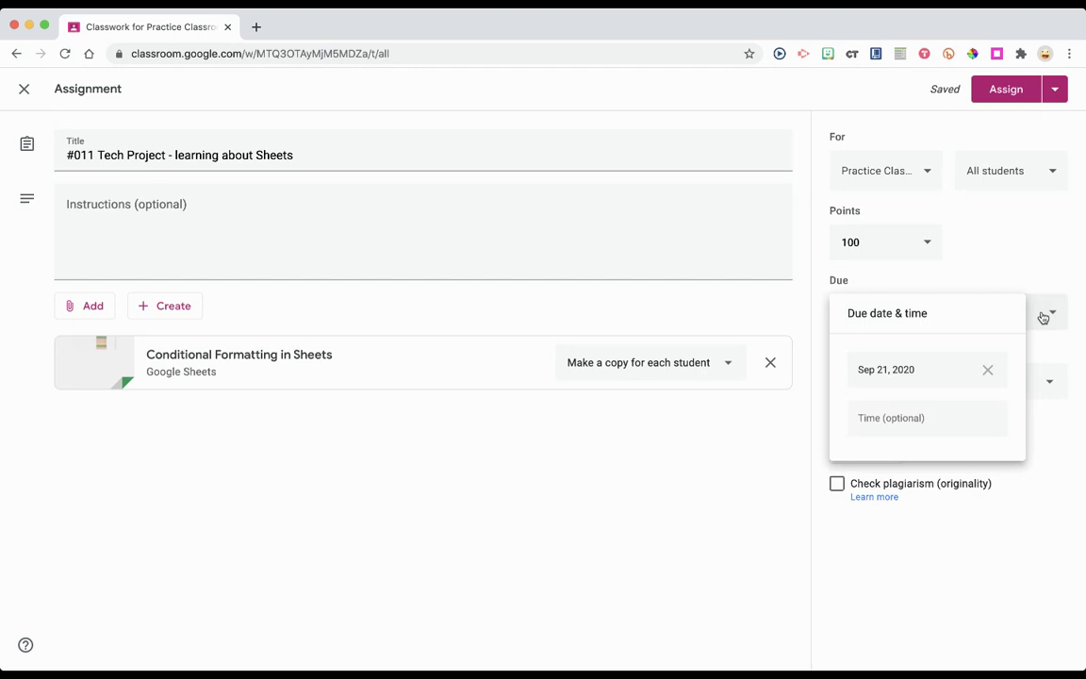
{"action": "left_click", "coordinate": [921, 371]}
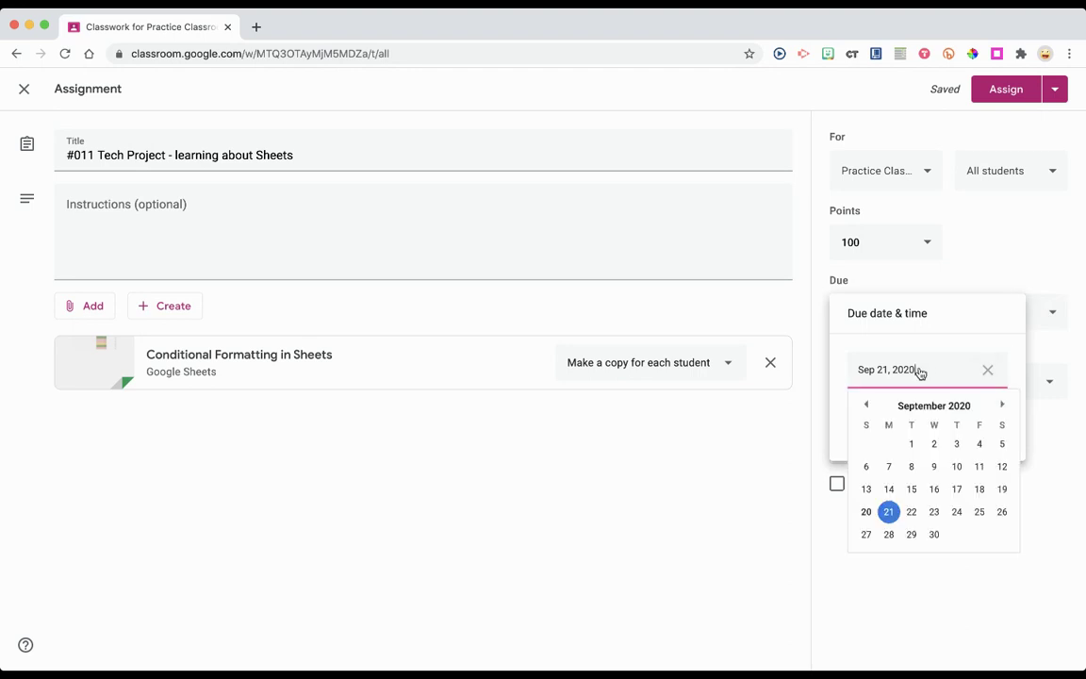
{"action": "left_click", "coordinate": [979, 513]}
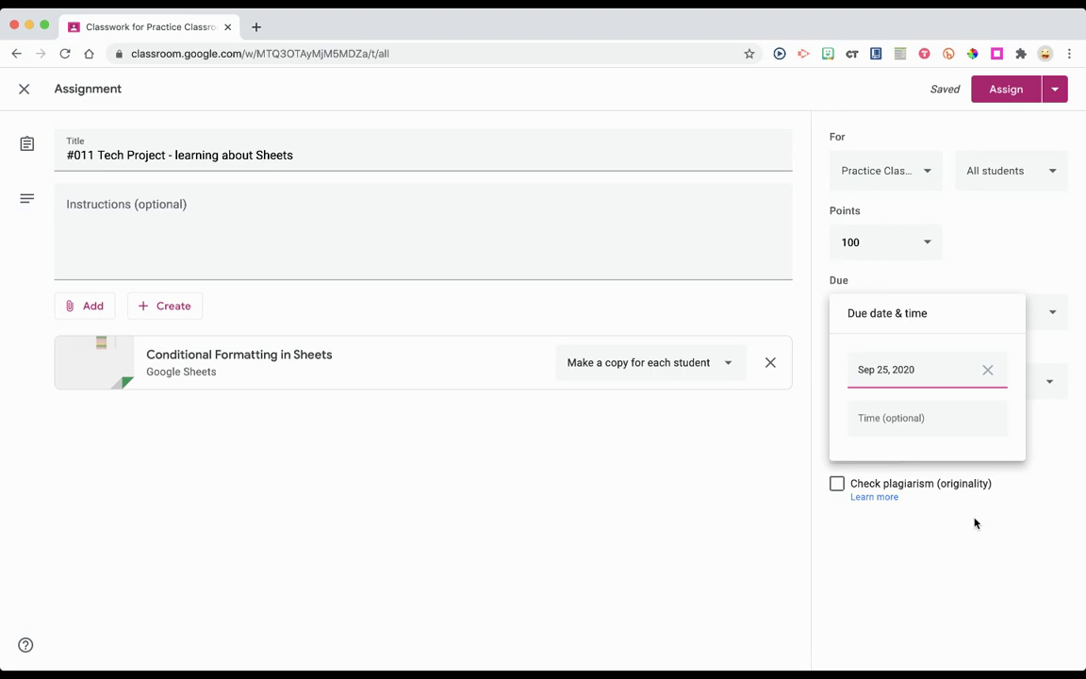
{"action": "left_click", "coordinate": [976, 524]}
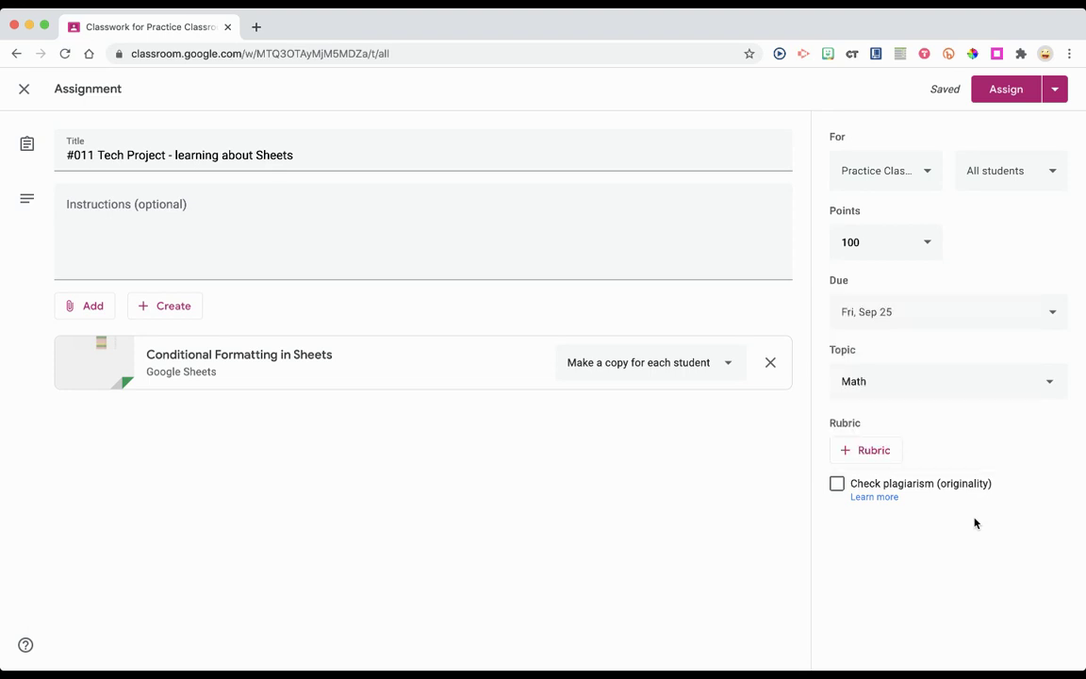
{"action": "left_click", "coordinate": [1056, 90]}
Schedule the assignment to post on Sep 21, 2020 at 1:15 PM.
{"action": "left_click", "coordinate": [1015, 126]}
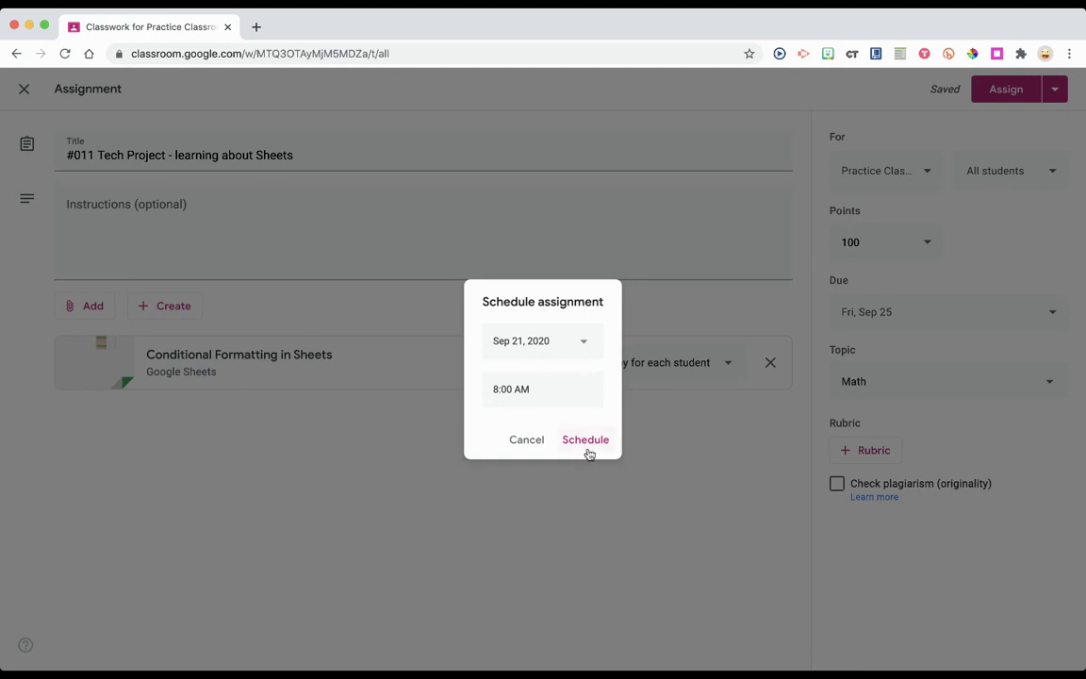
{"action": "left_click", "coordinate": [543, 390]}
{"action": "type", "text": "1:15 PM"}
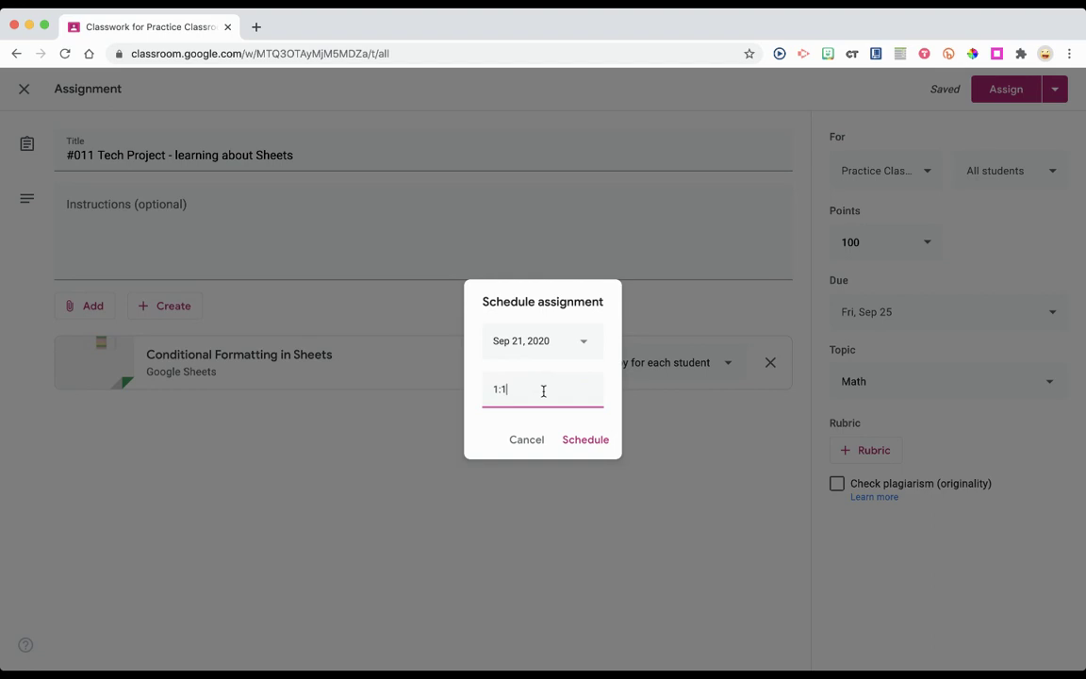
{"action": "left_click", "coordinate": [582, 441]}
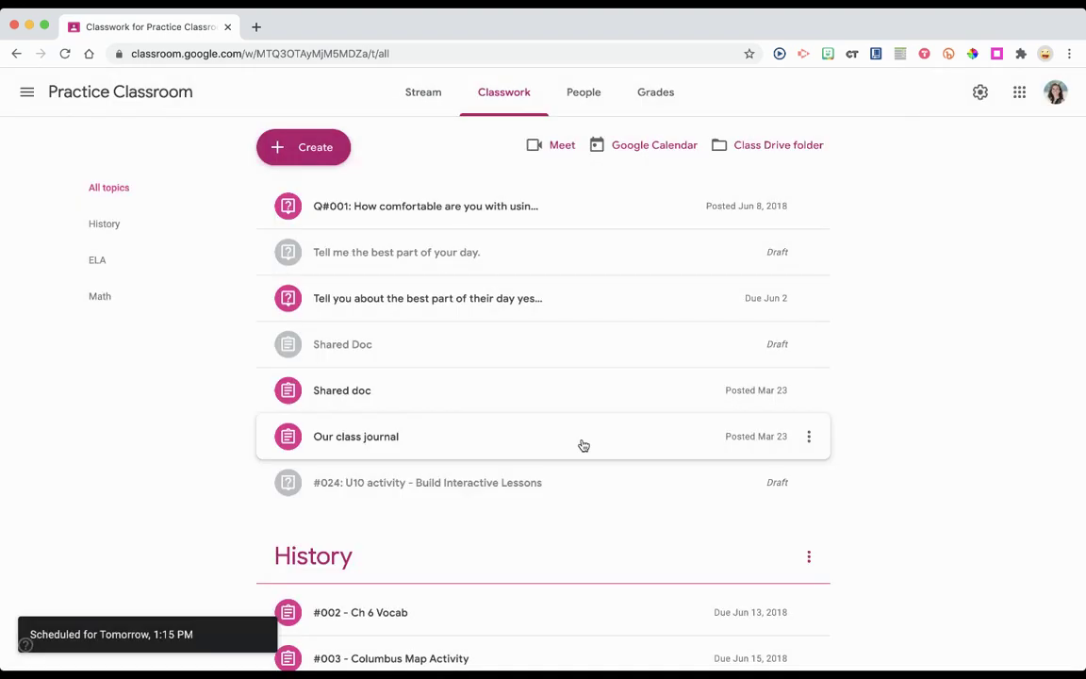